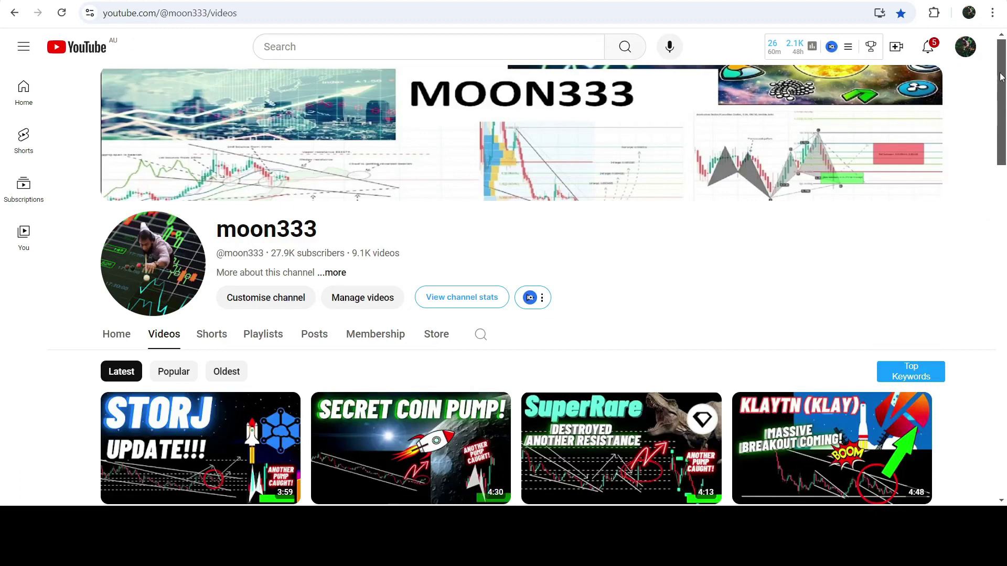
# Inspect the UNI channel on daily candles across 2024, then return to weekly candles fitting all history.
pyautogui.moveTo(1000, 63); pyautogui.dragTo(1005, 215)
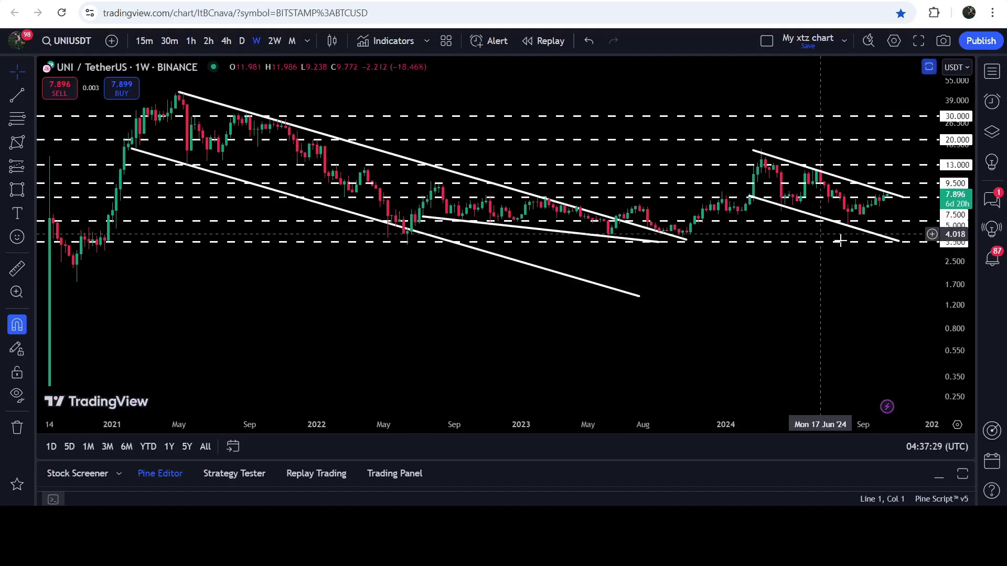
pyautogui.scroll(3, 650, 247)
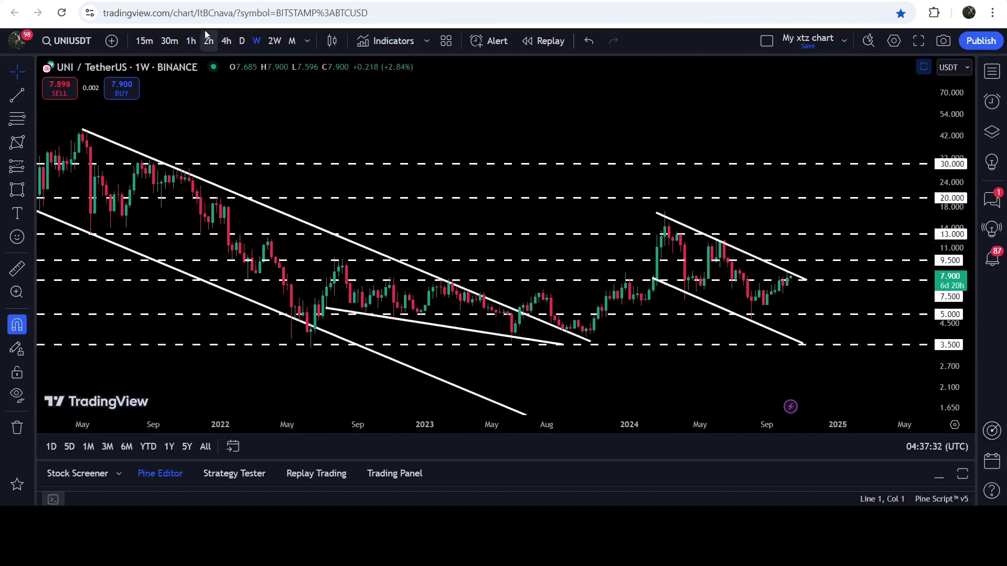
pyautogui.click(241, 42)
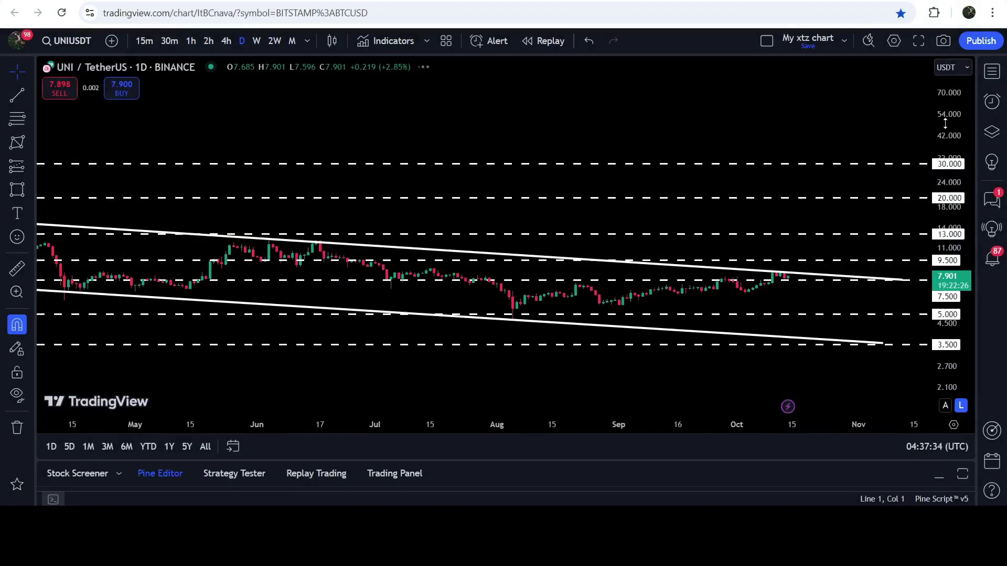
pyautogui.click(445, 387)
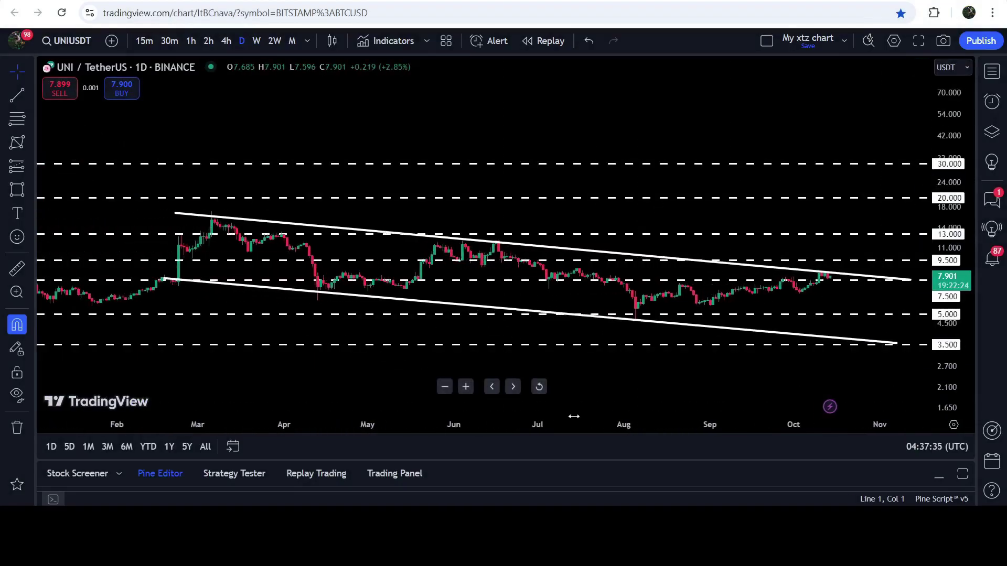
pyautogui.moveTo(644, 363); pyautogui.dragTo(592, 282)
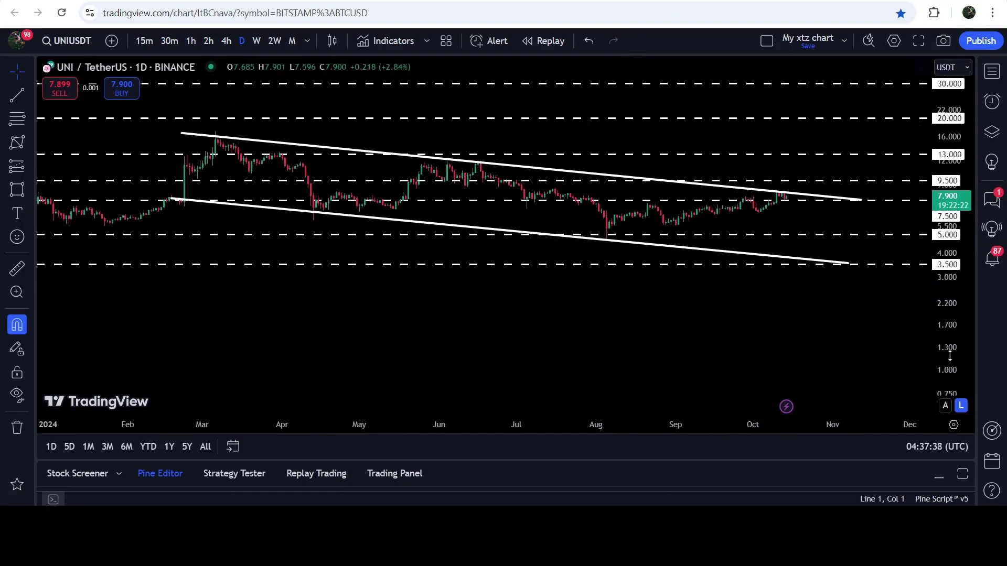
pyautogui.moveTo(950, 356); pyautogui.dragTo(767, 231)
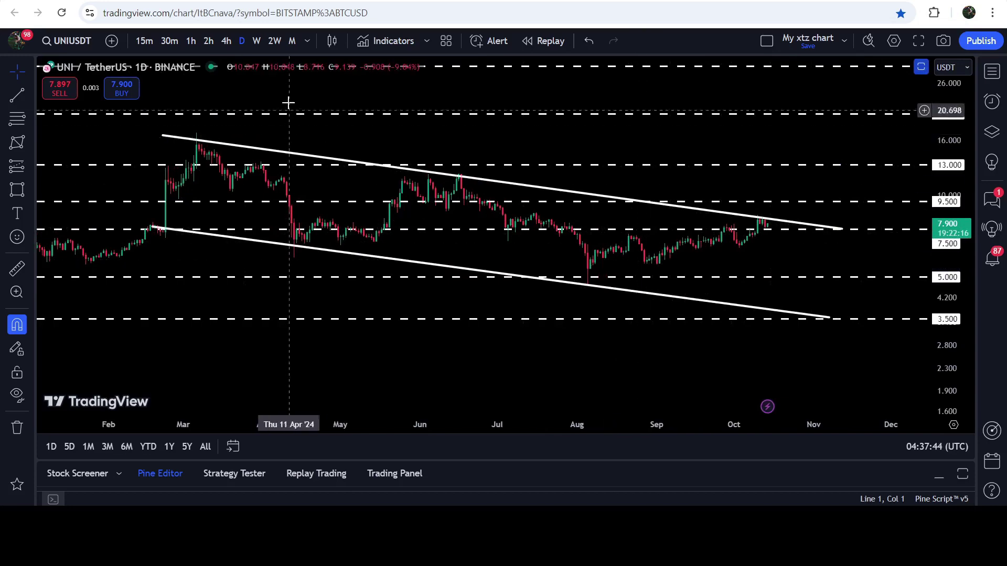
pyautogui.click(256, 42)
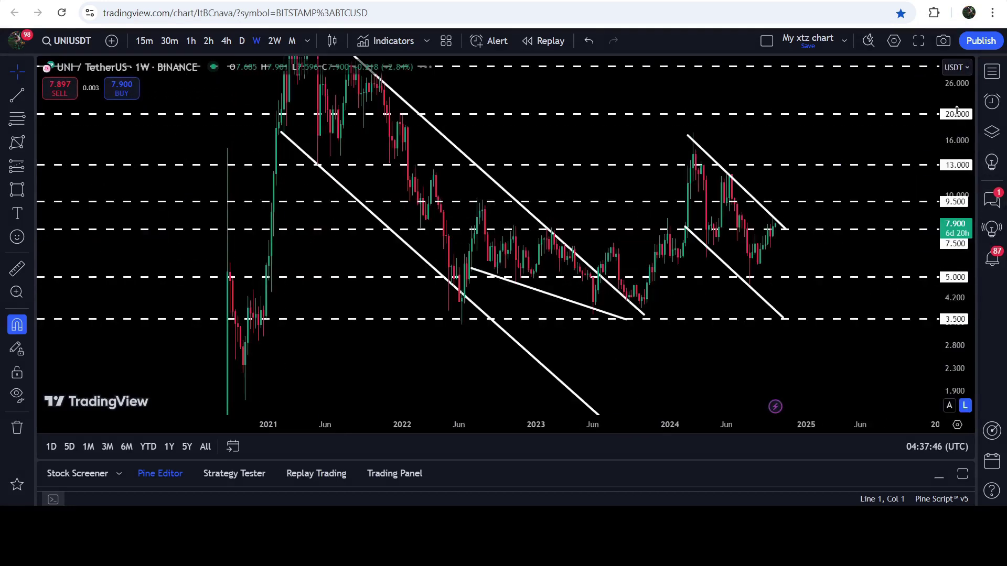
pyautogui.moveTo(952, 197); pyautogui.dragTo(952, 219)
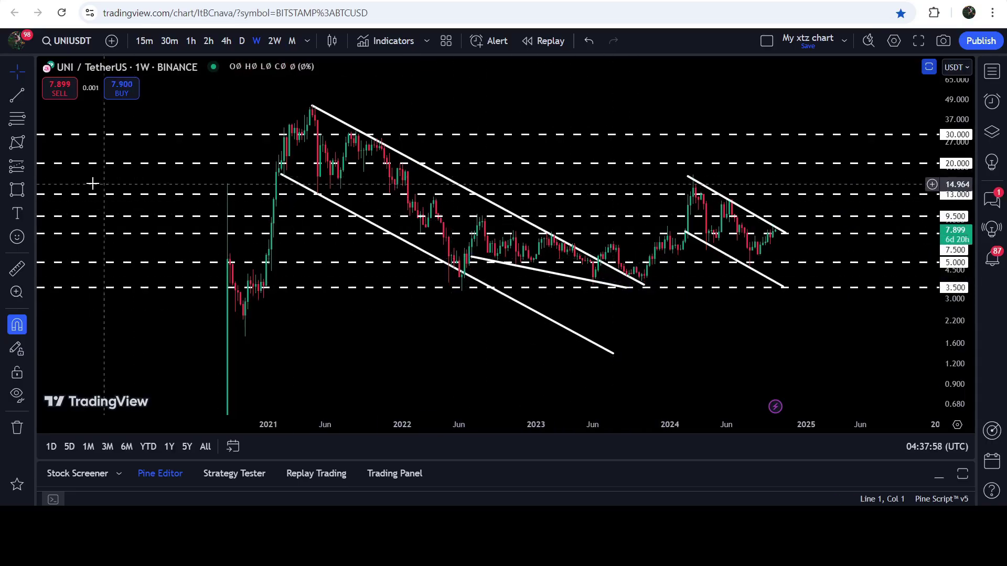
pyautogui.click(29, 190)
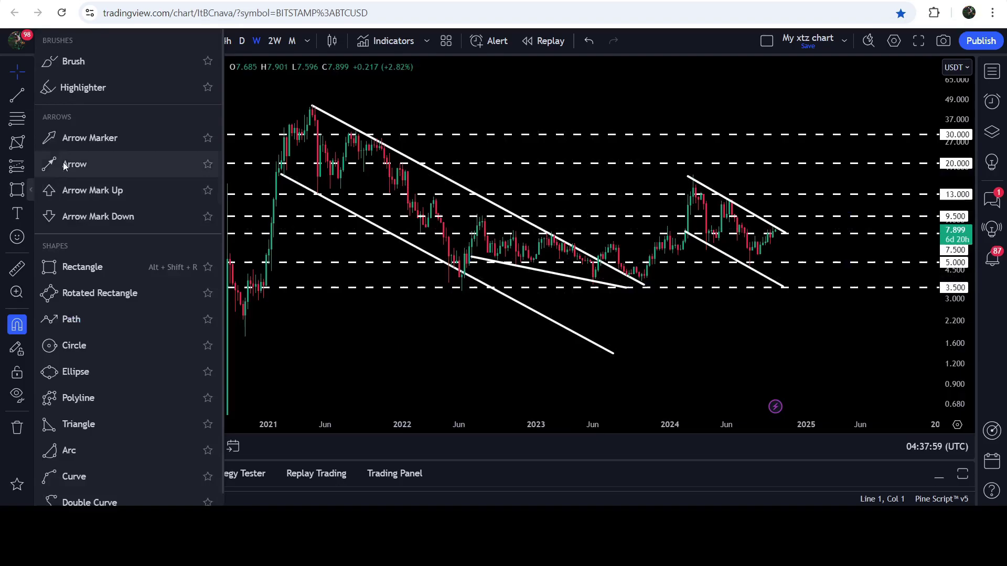
pyautogui.click(73, 63)
pyautogui.moveTo(468, 259)
pyautogui.mouseDown()
pyautogui.moveTo(496, 231)
pyautogui.moveTo(606, 250)
pyautogui.moveTo(622, 239)
pyautogui.mouseUp()
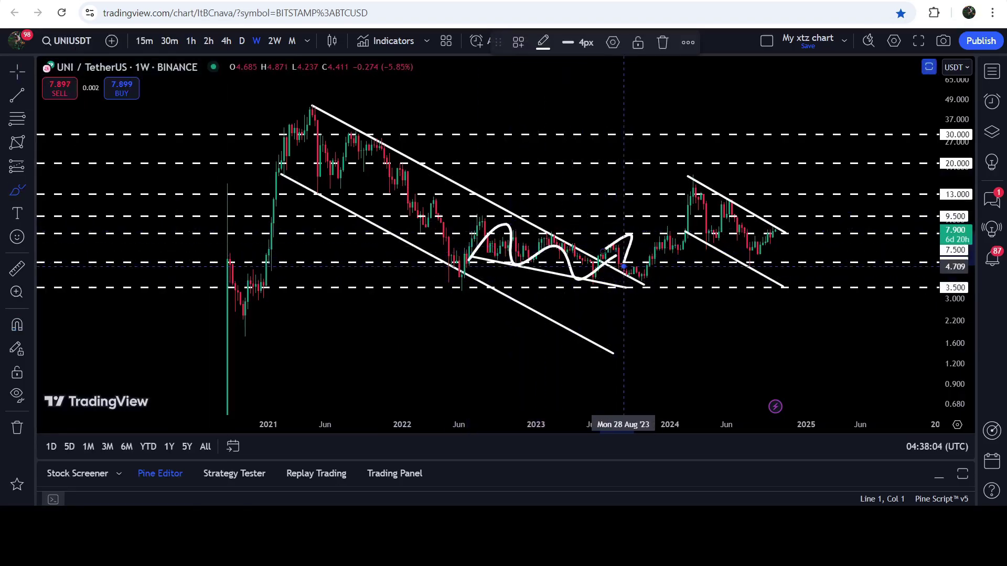
pyautogui.hotkey('ctrl', 'z')
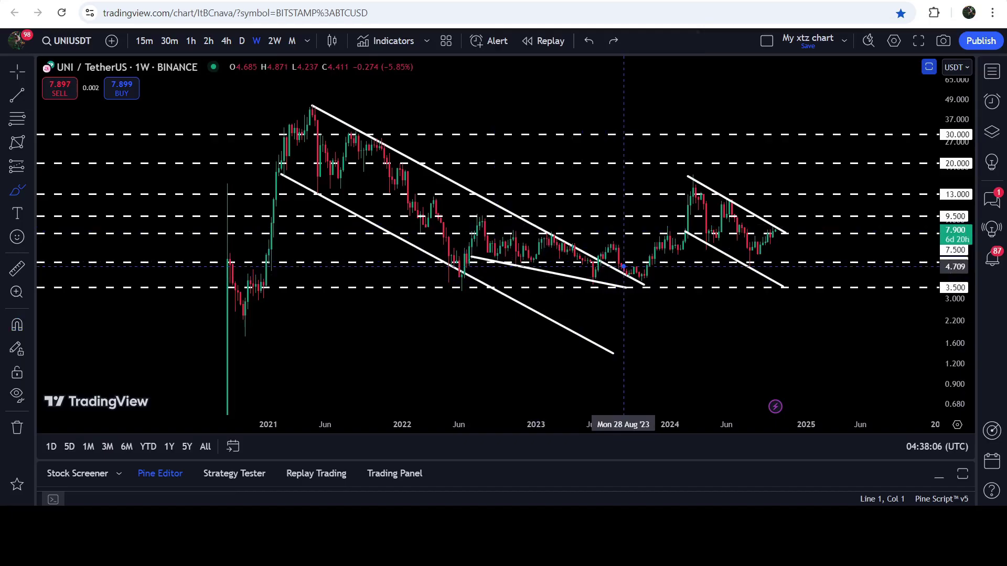
pyautogui.press('Escape')
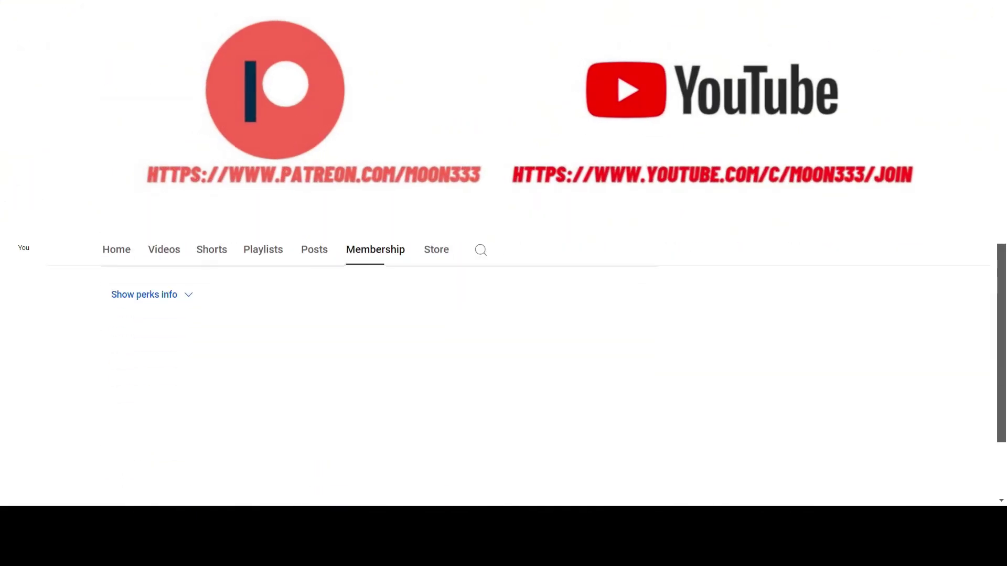
# Scroll through the Membership tab's members-only trade-signal posts to the Uniswap (UNI) signal post.
pyautogui.scroll(-3, 381, 367)
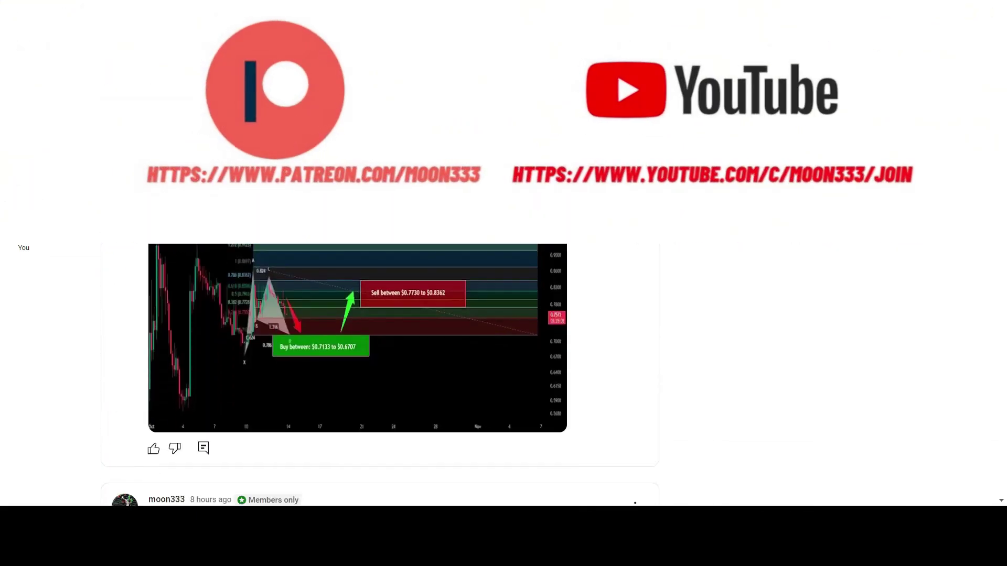
pyautogui.scroll(-6, 380, 367)
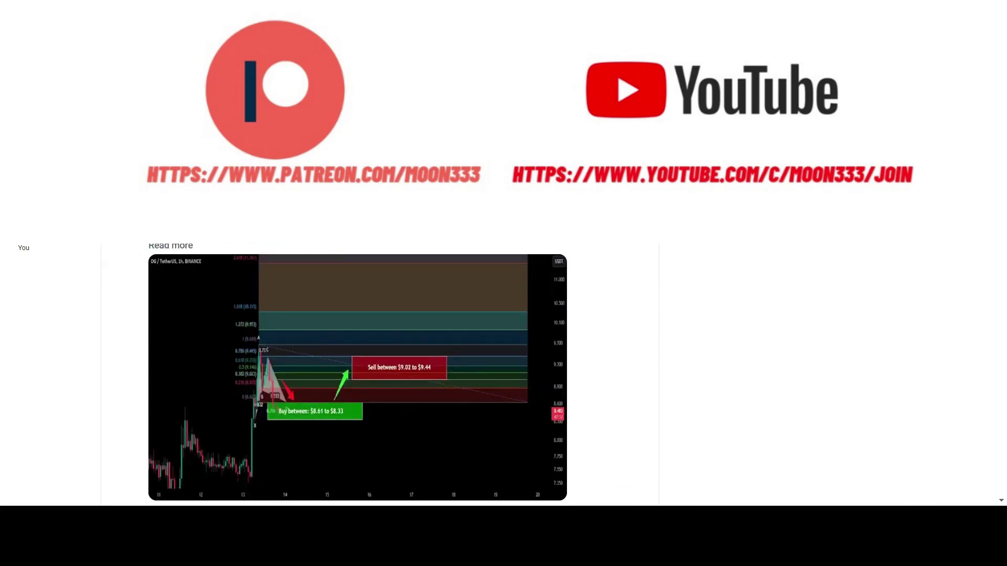
pyautogui.scroll(-5, 911, 151)
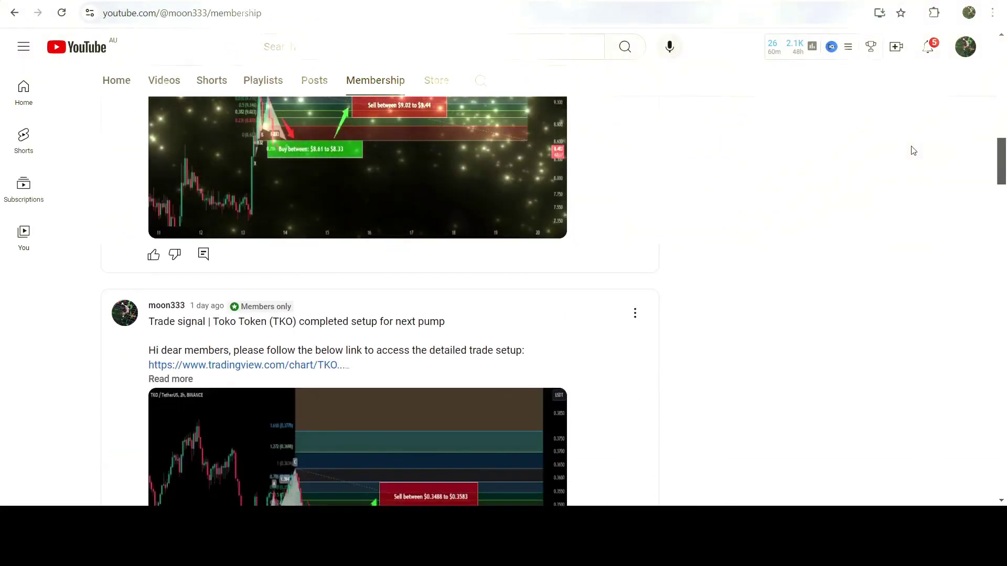
pyautogui.scroll(-4, 913, 150)
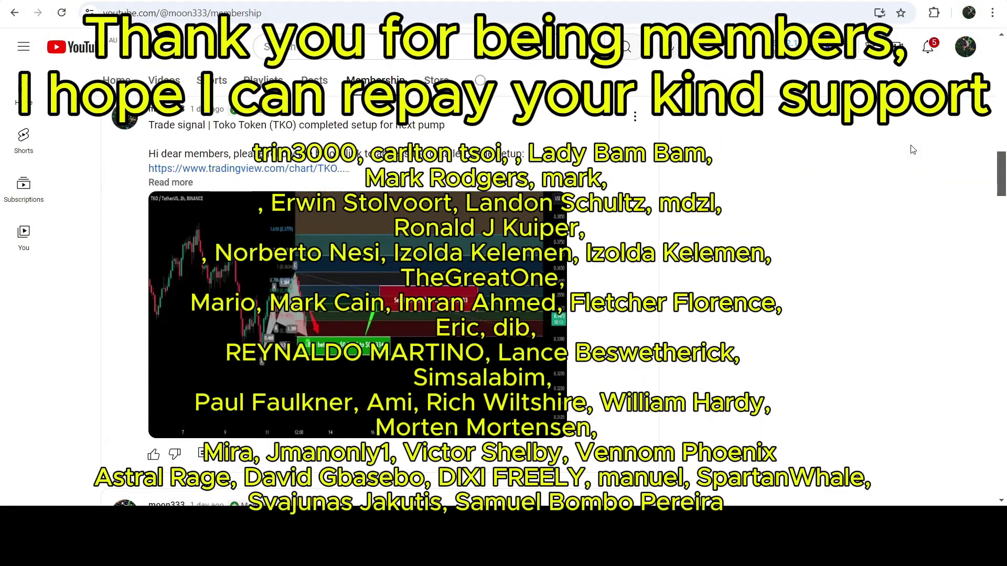
pyautogui.scroll(-6, 913, 151)
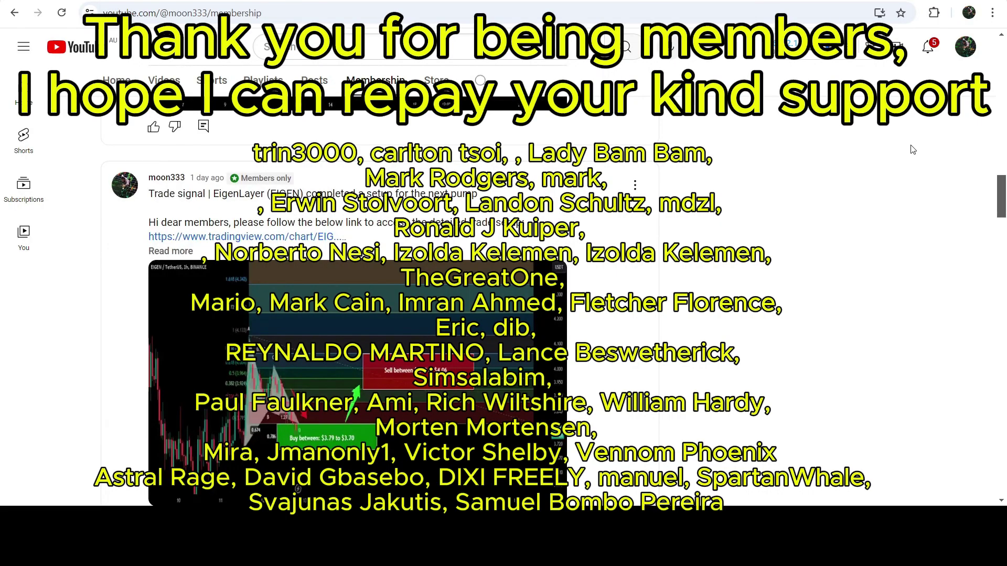
pyautogui.scroll(-6, 911, 151)
pyautogui.scroll(-2, 913, 150)
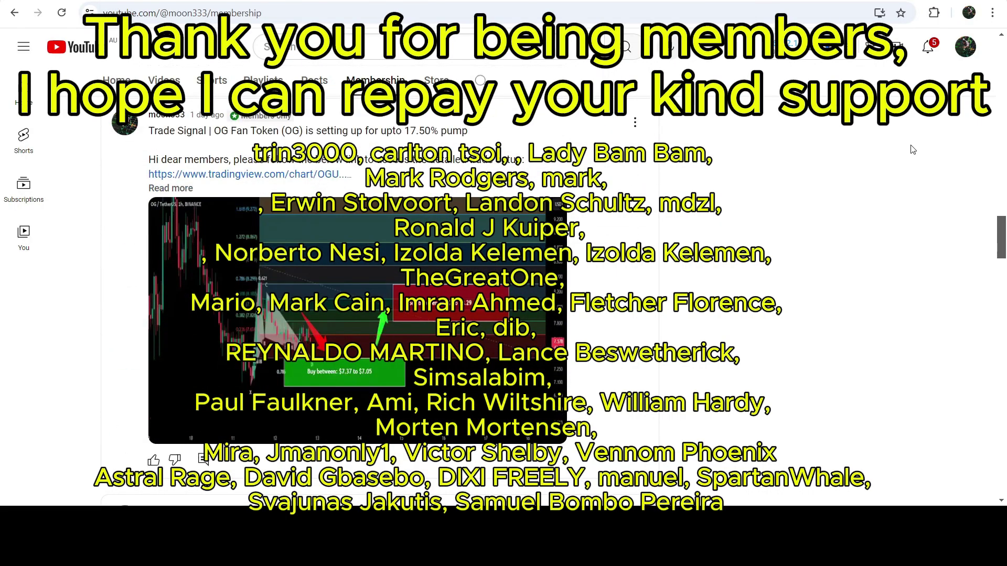
pyautogui.scroll(-7, 911, 150)
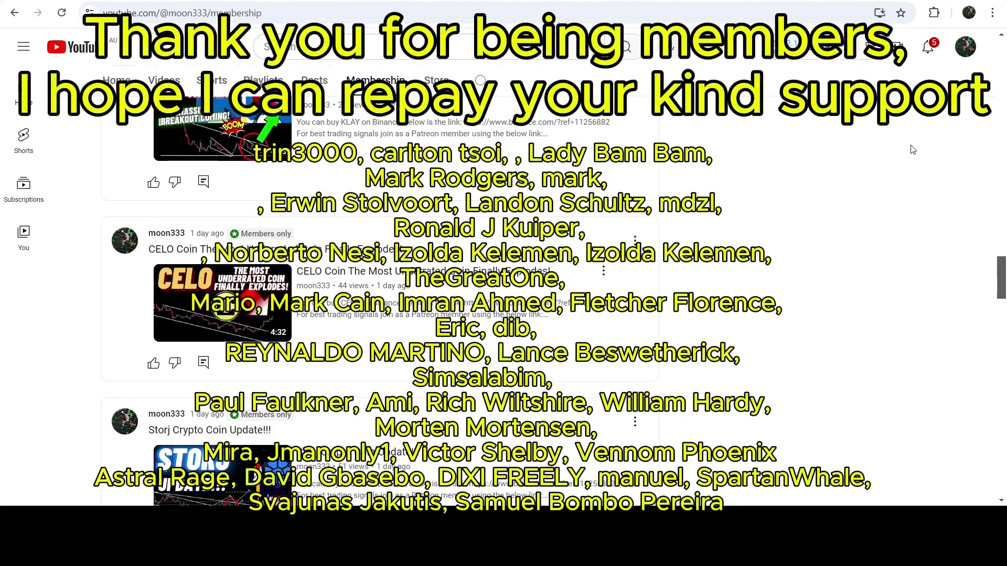
pyautogui.scroll(-14, 912, 150)
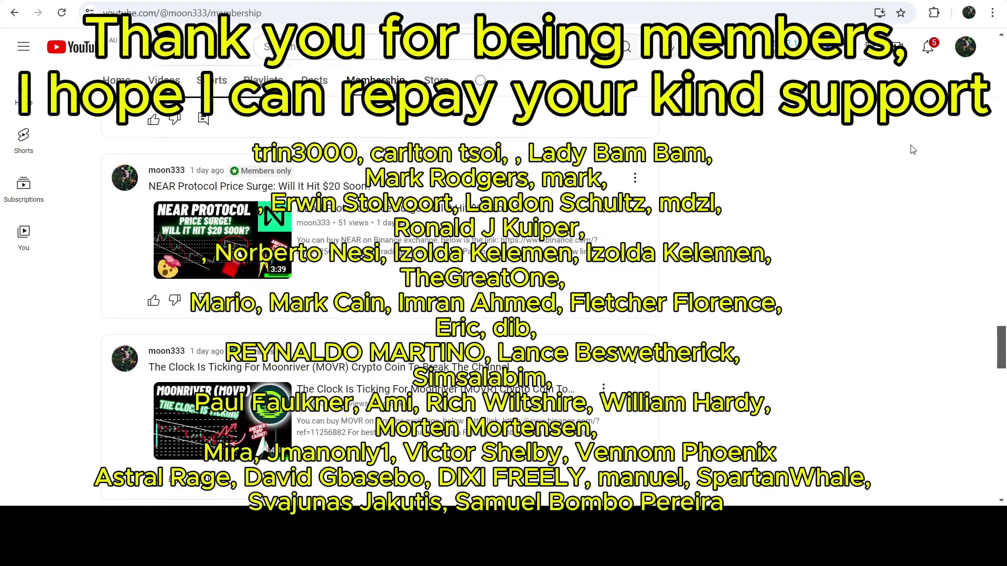
pyautogui.scroll(-8, 911, 150)
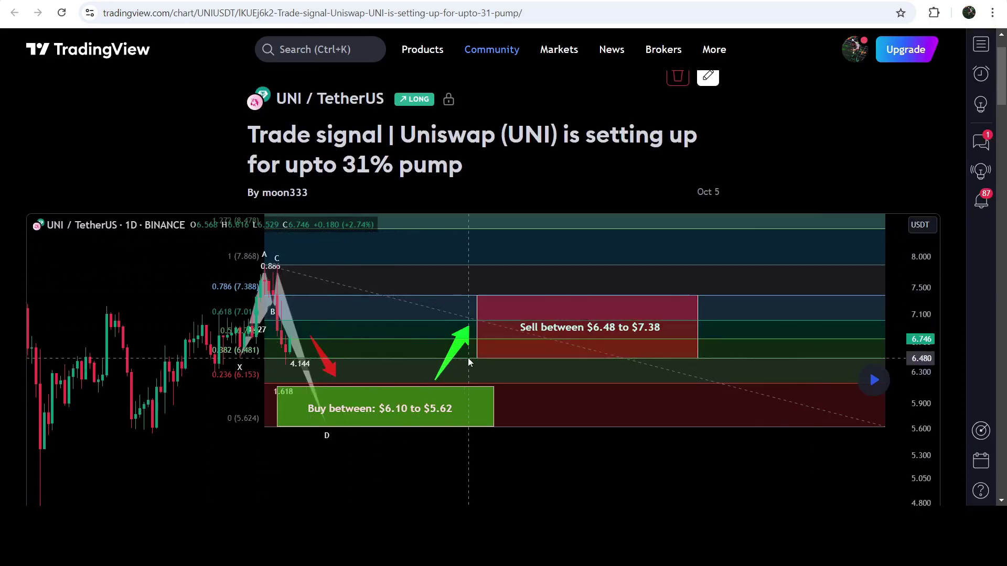
# Read the UNI idea write-up on the earlier 29% pump and replay its buy/sell zone chart.
pyautogui.scroll(-20, 460, 332)
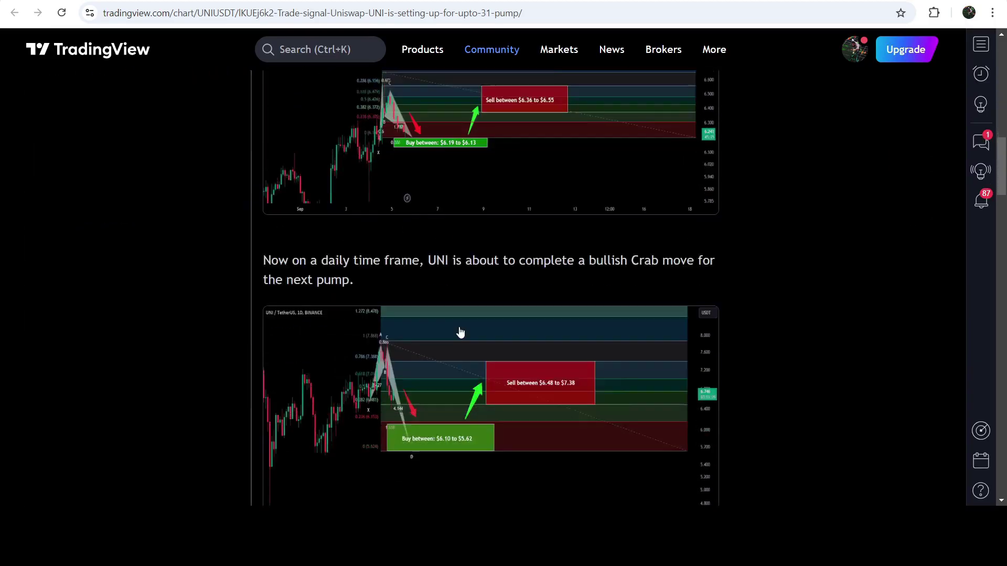
pyautogui.scroll(-2, 460, 332)
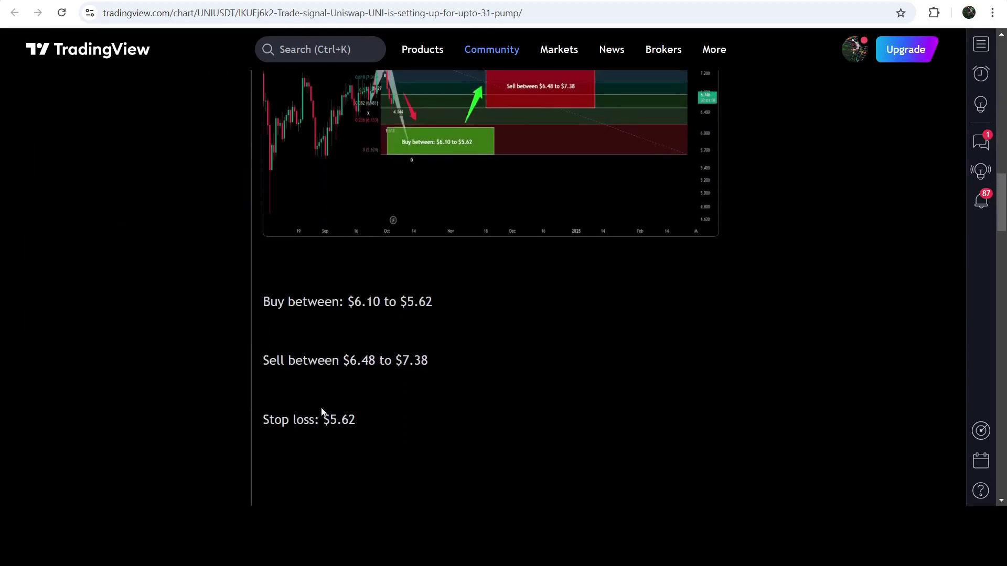
pyautogui.scroll(20, 414, 436)
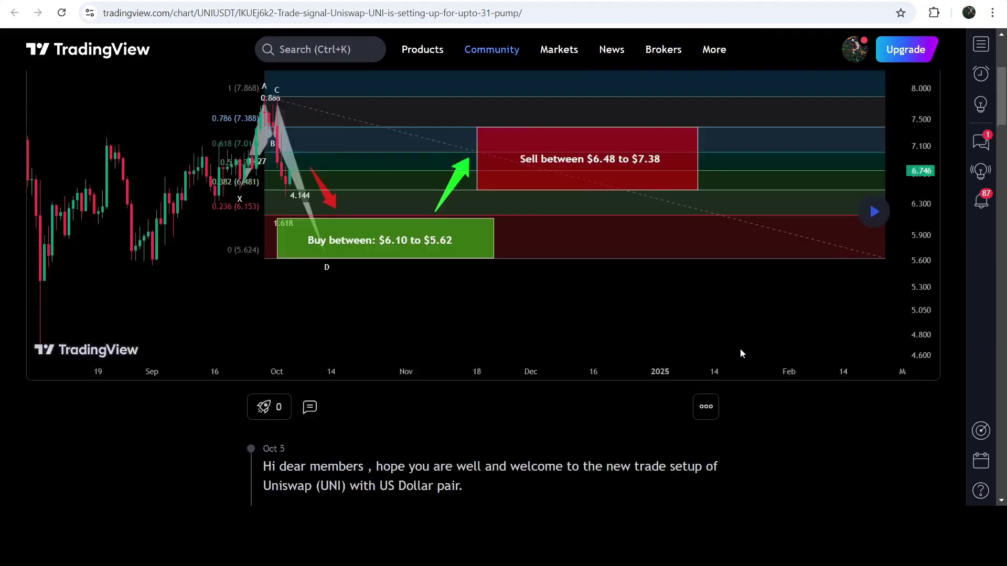
pyautogui.scroll(-1, 842, 375)
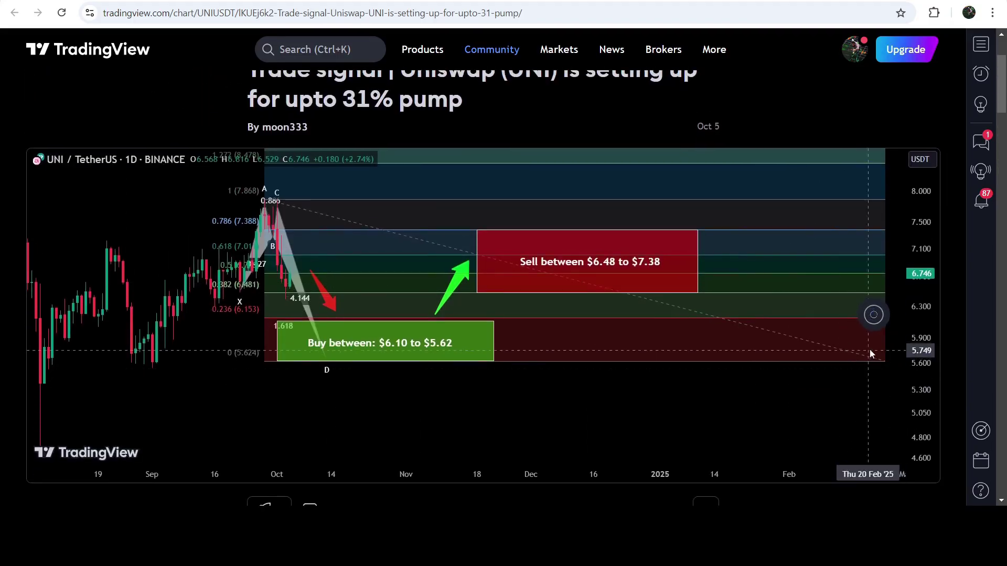
pyautogui.click(268, 309)
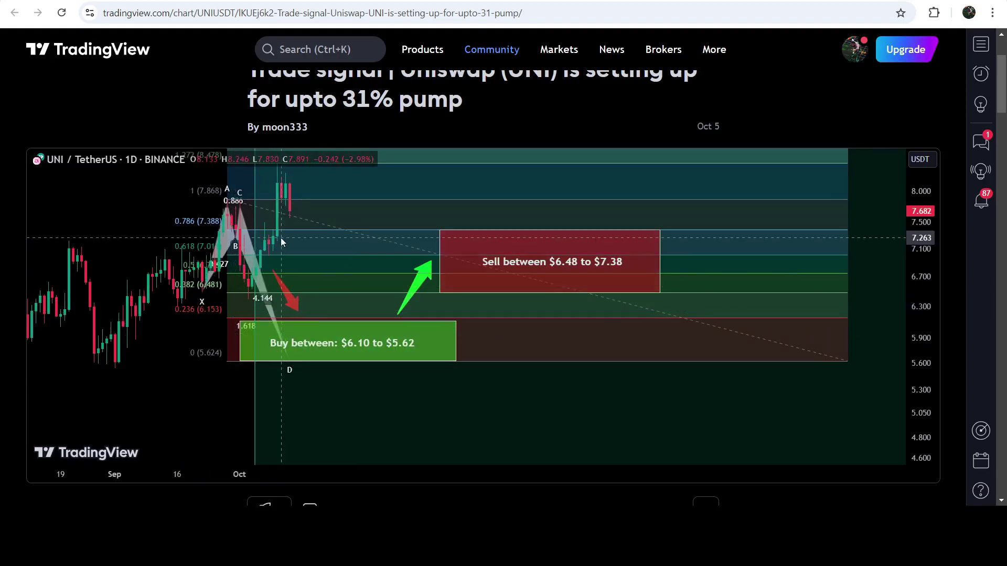
pyautogui.scroll(-6, 442, 332)
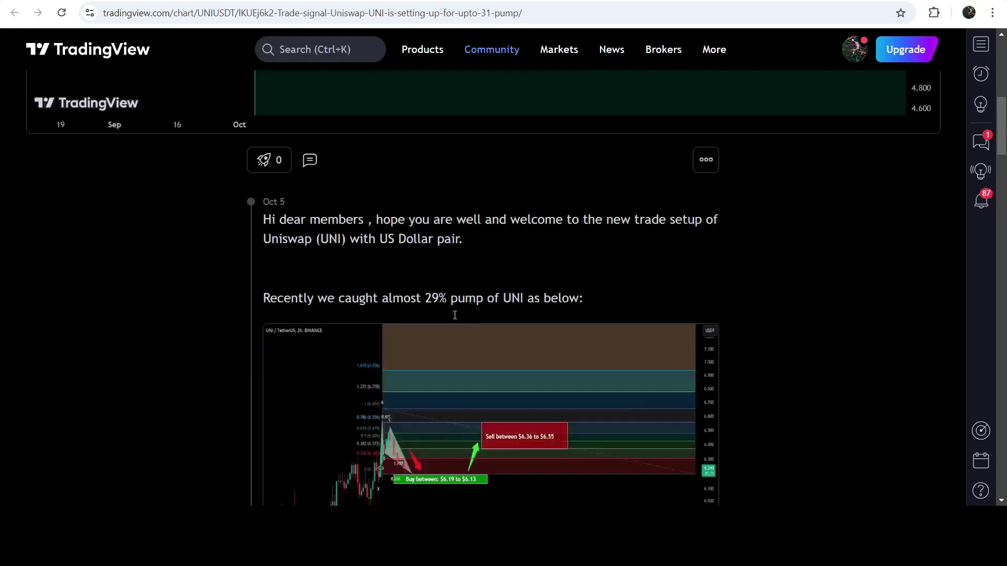
pyautogui.scroll(-2, 455, 315)
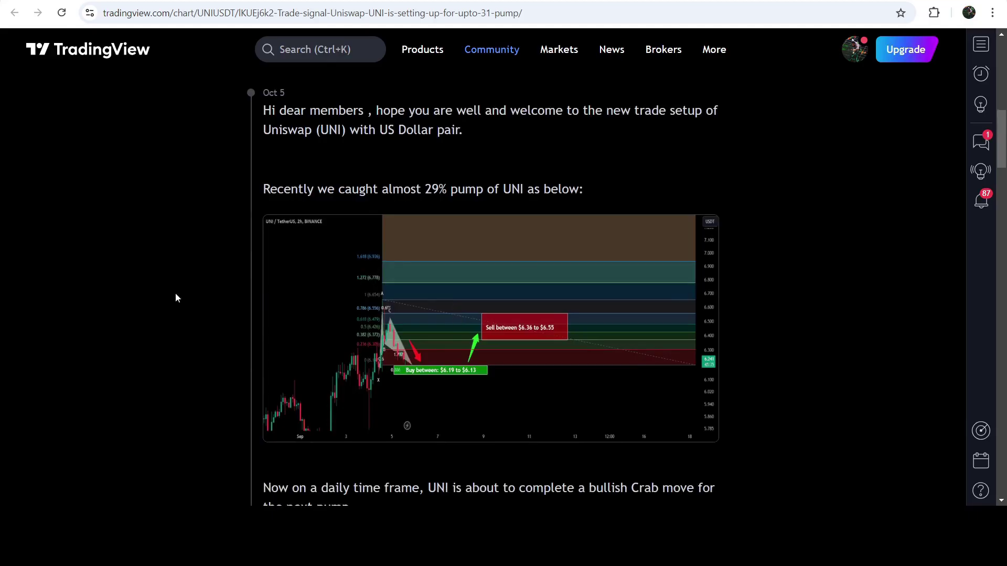
# Open the linked earlier UNI pump-setup idea and play its chart past the publication date.
pyautogui.click(401, 357)
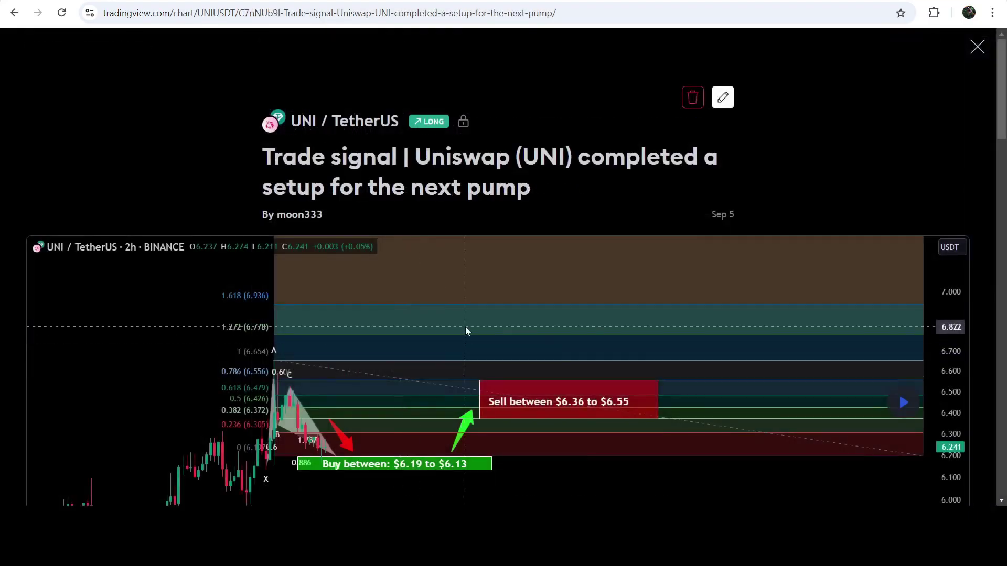
pyautogui.scroll(-1, 465, 326)
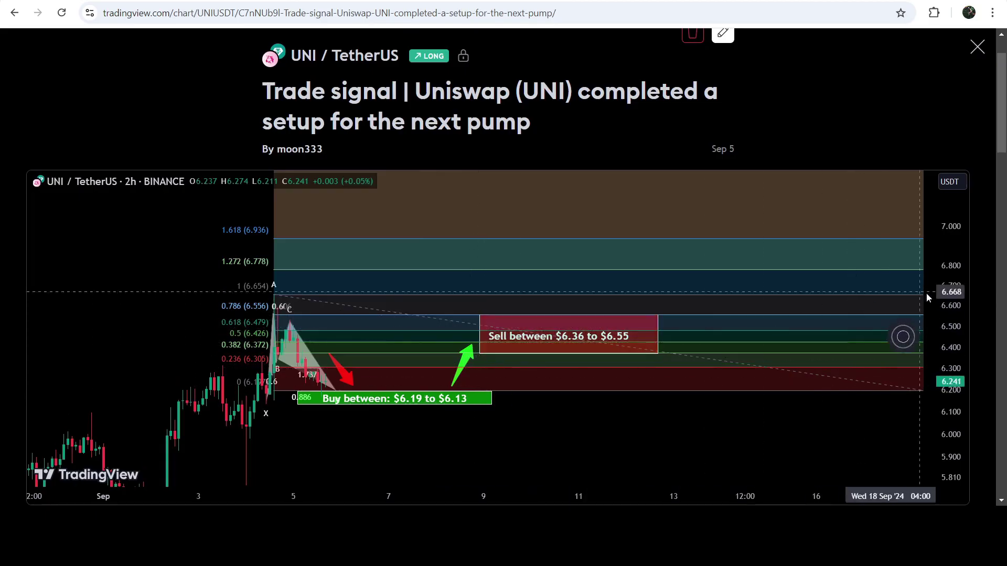
pyautogui.click(902, 336)
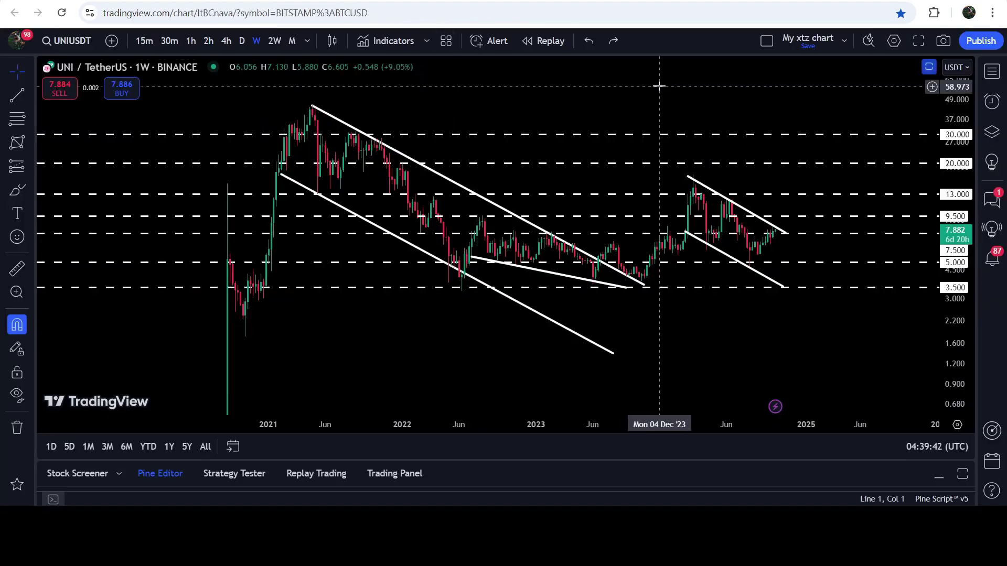
# Show UNIUSDT on daily candles zoomed out to frame the 2024 descending channel.
pyautogui.scroll(-2, 659, 83)
pyautogui.click(243, 41)
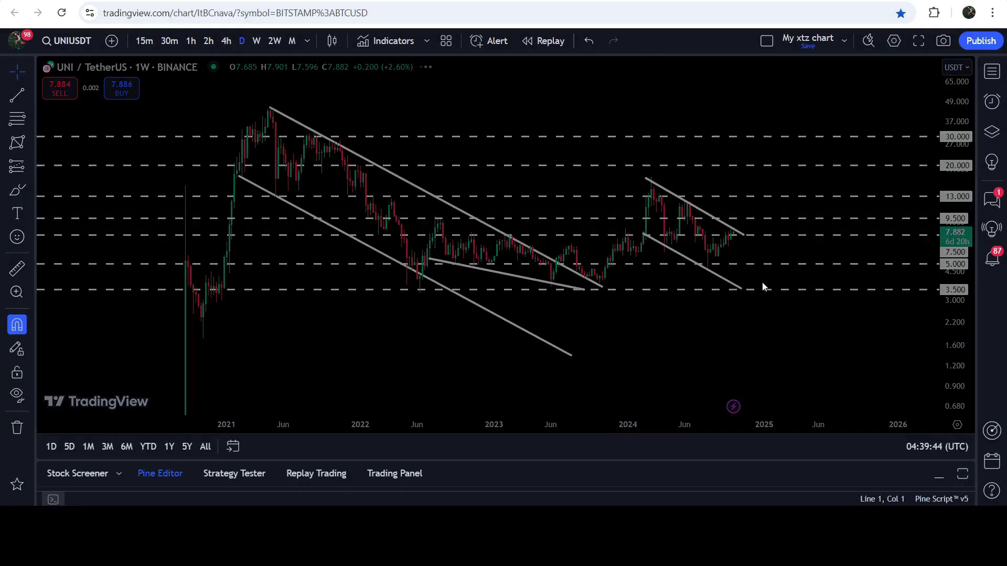
pyautogui.click(442, 387)
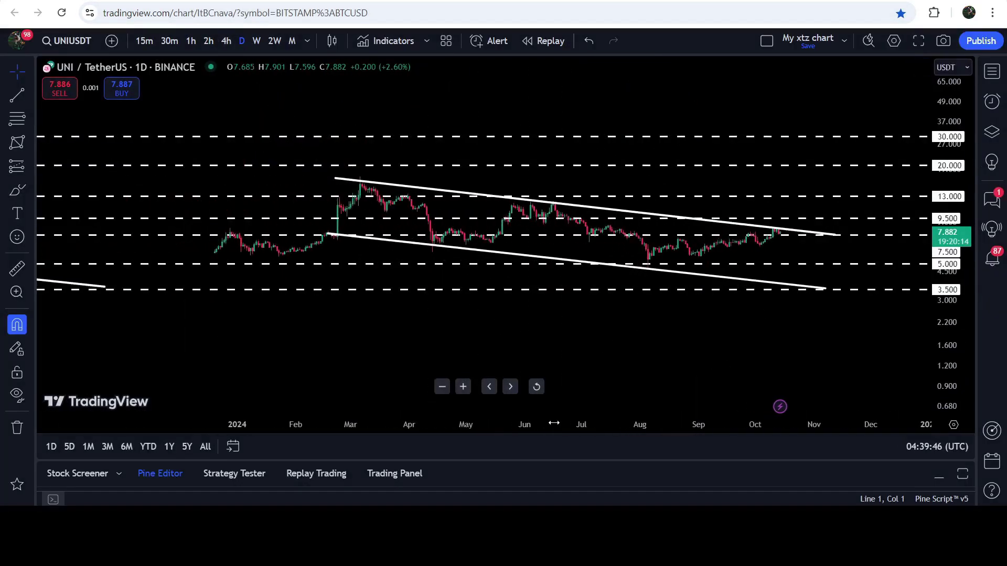
pyautogui.moveTo(715, 364); pyautogui.dragTo(606, 367)
pyautogui.moveTo(957, 359); pyautogui.dragTo(958, 330)
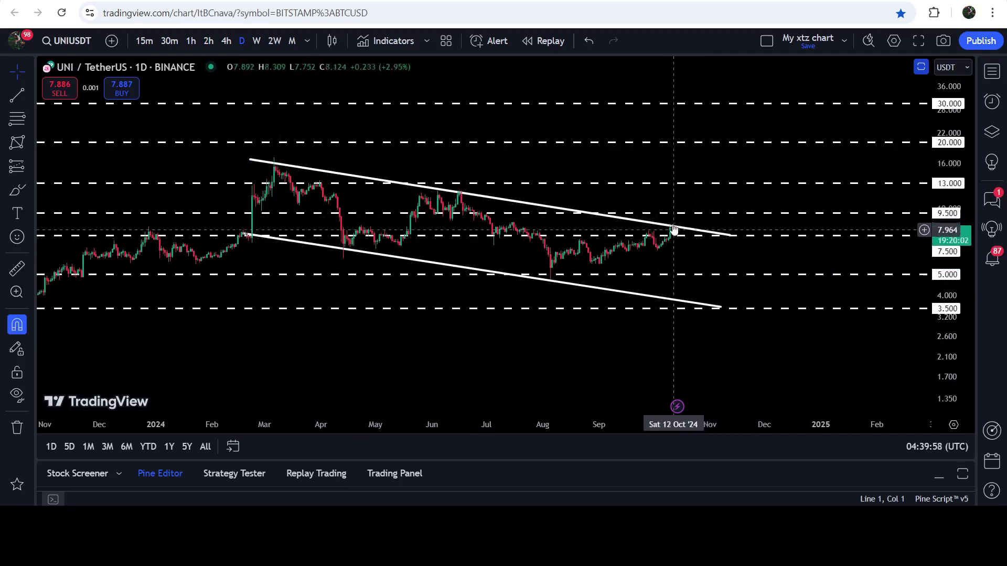
# Dismiss the accidental Symbol Search and zoom in on the latest candles near 7.886.
pyautogui.press('a')
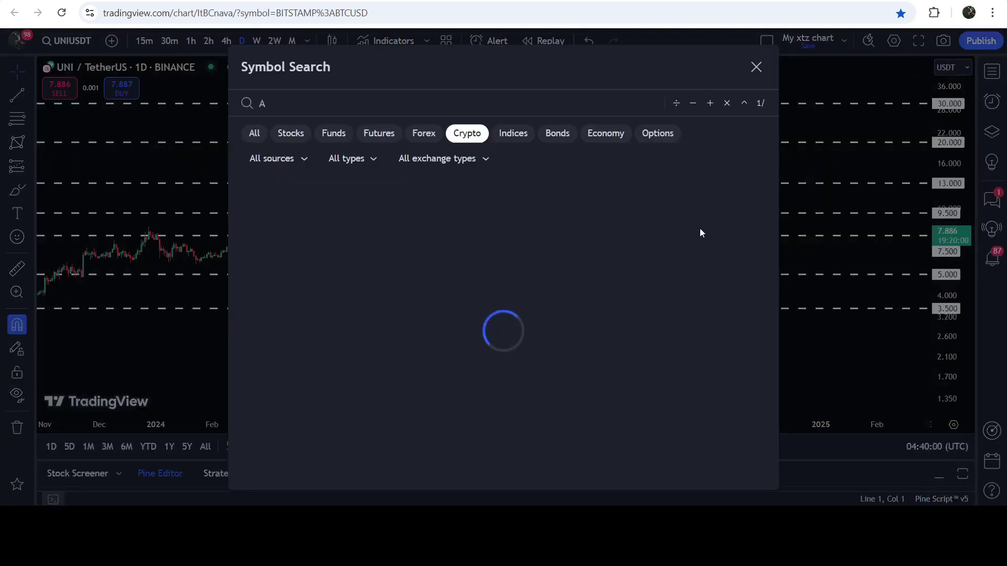
pyautogui.press('Escape')
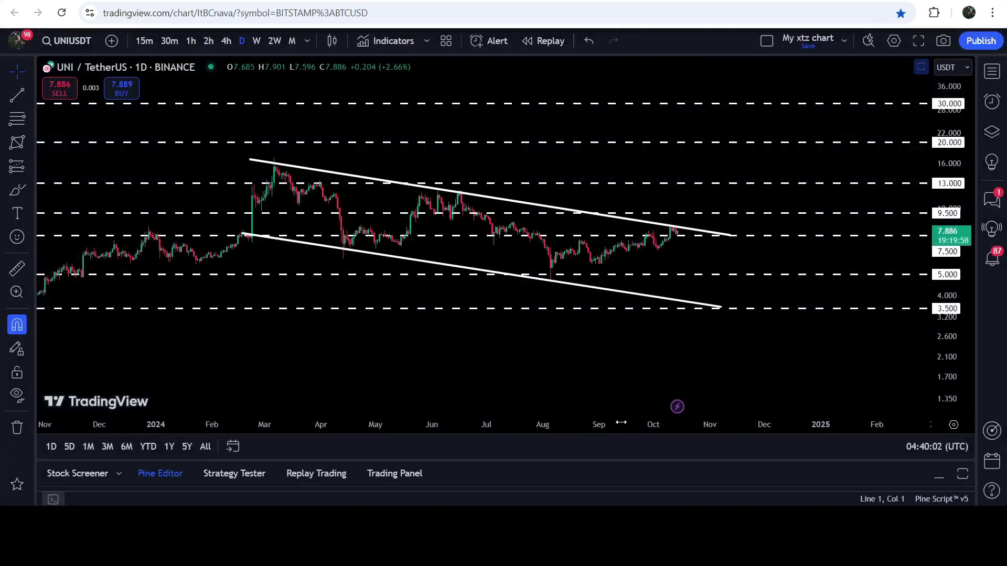
pyautogui.moveTo(621, 423); pyautogui.dragTo(650, 423)
pyautogui.moveTo(583, 364); pyautogui.dragTo(639, 347)
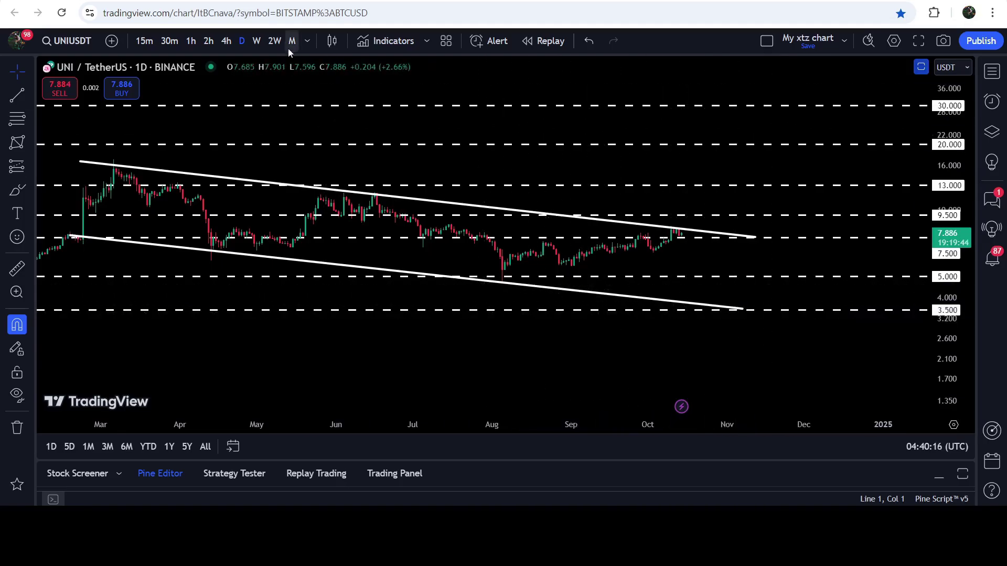
# Switch UNIUSDT to weekly candles with the price scale compressed to fit all history.
pyautogui.click(256, 42)
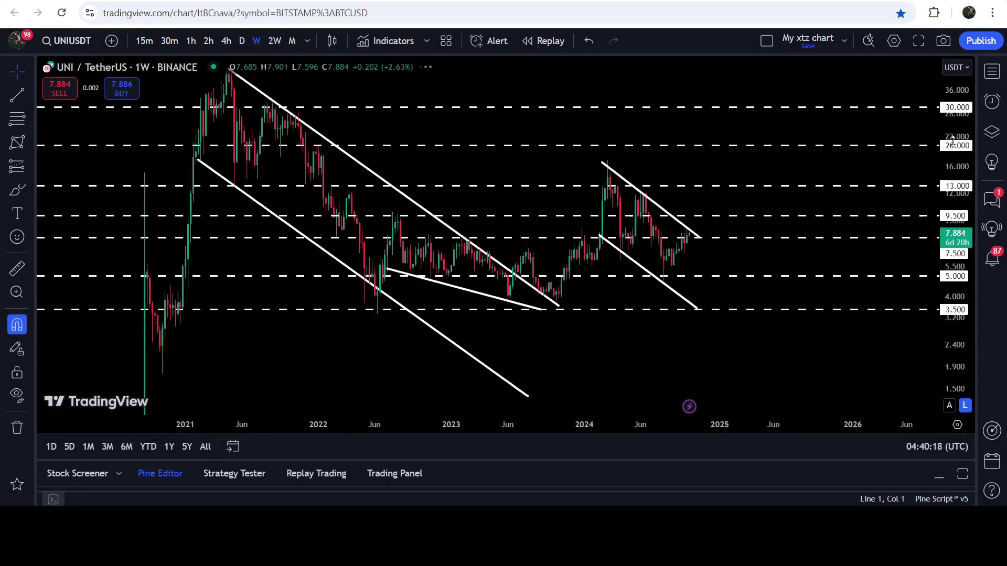
pyautogui.moveTo(950, 195); pyautogui.dragTo(950, 226)
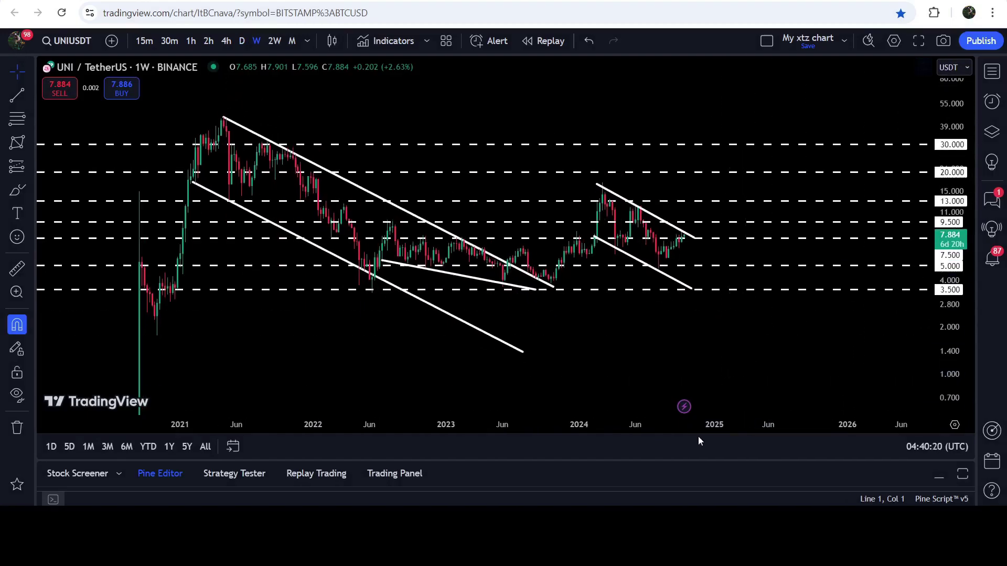
pyautogui.scroll(5, 711, 348)
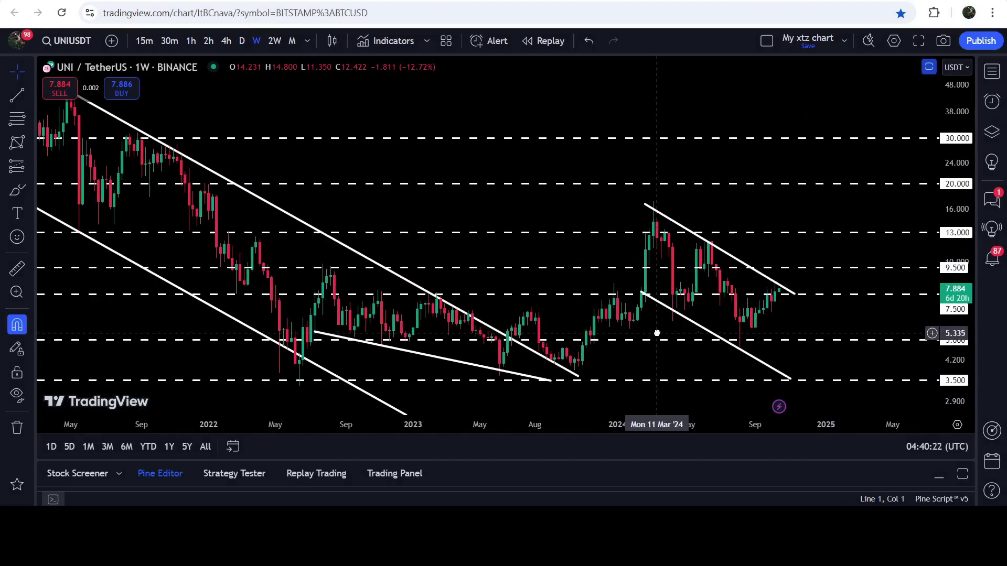
# Pan between the 2021 peak and 2024–2025 candles, compressing the scale to fit both channels.
pyautogui.moveTo(663, 124); pyautogui.dragTo(731, 277)
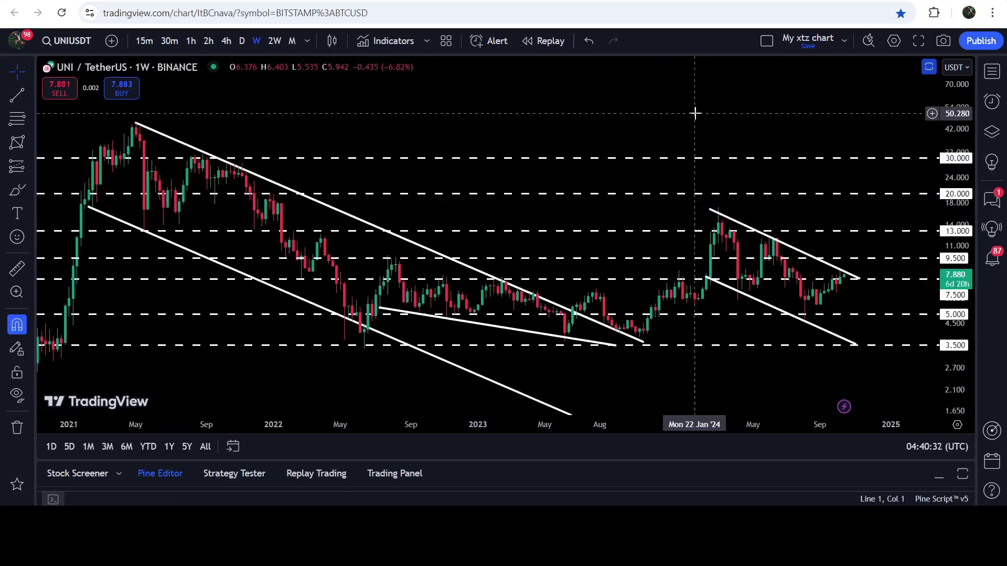
pyautogui.moveTo(697, 110); pyautogui.dragTo(646, 112)
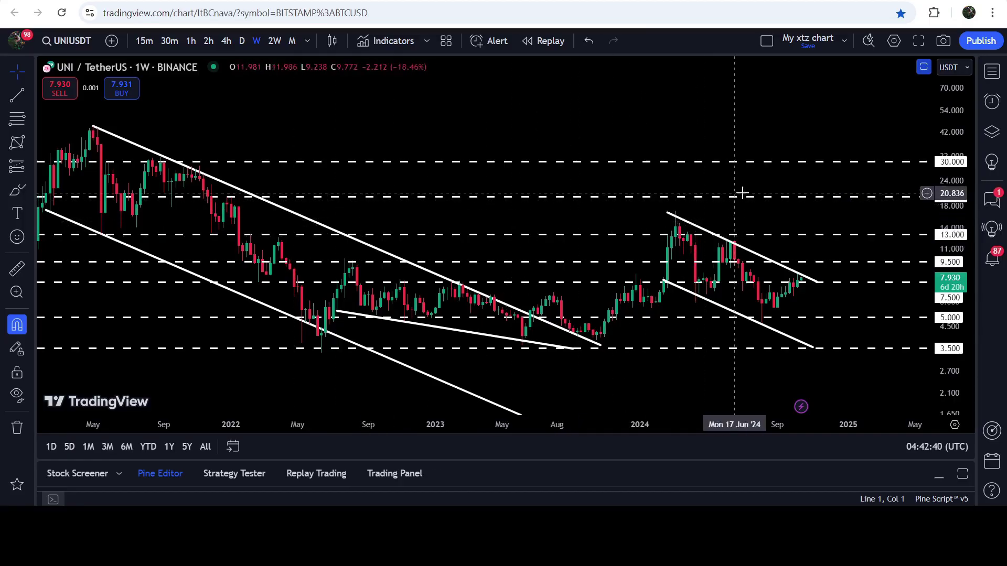
pyautogui.moveTo(405, 180); pyautogui.dragTo(568, 173)
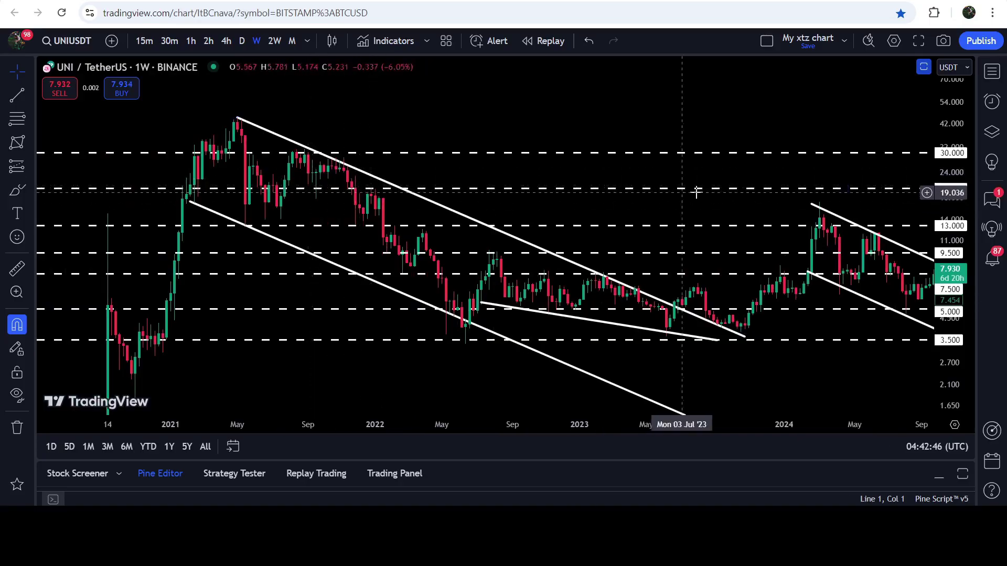
pyautogui.moveTo(701, 174); pyautogui.dragTo(619, 175)
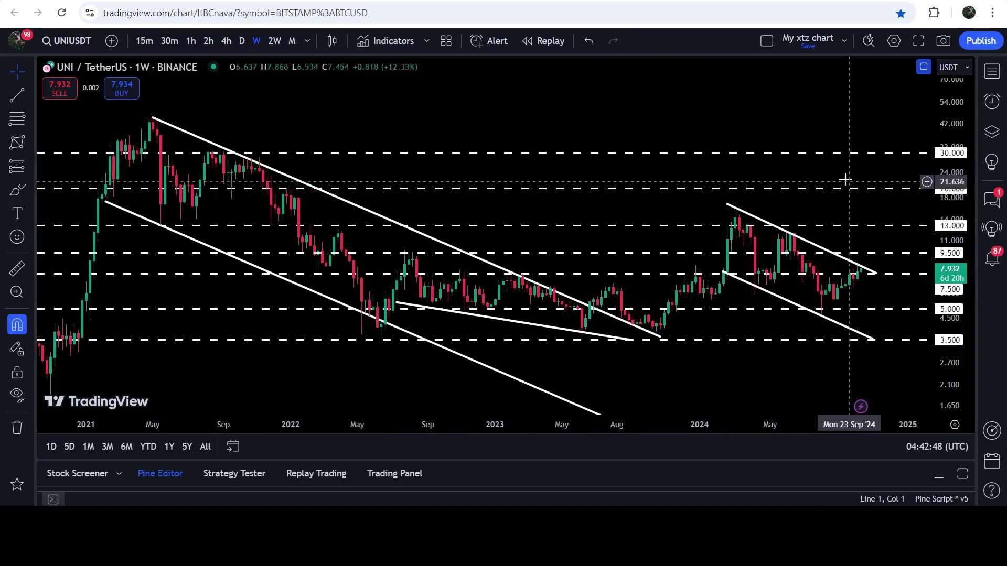
pyautogui.moveTo(962, 116); pyautogui.dragTo(962, 137)
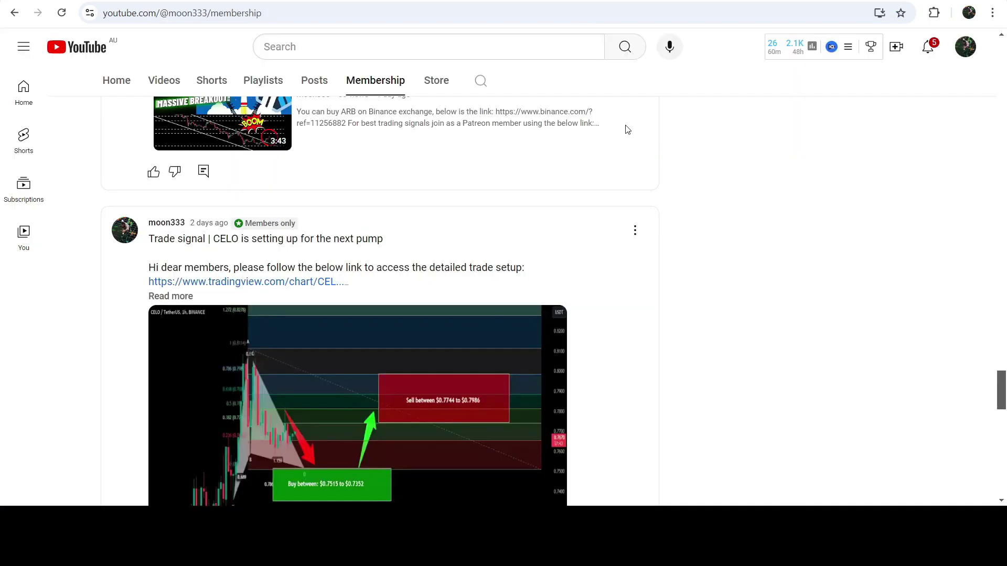
# Scroll the Membership posts past the YFI and UNI breakout updates down to the Litecoin breakout post.
pyautogui.scroll(-5, 743, 144)
pyautogui.scroll(-4, 696, 140)
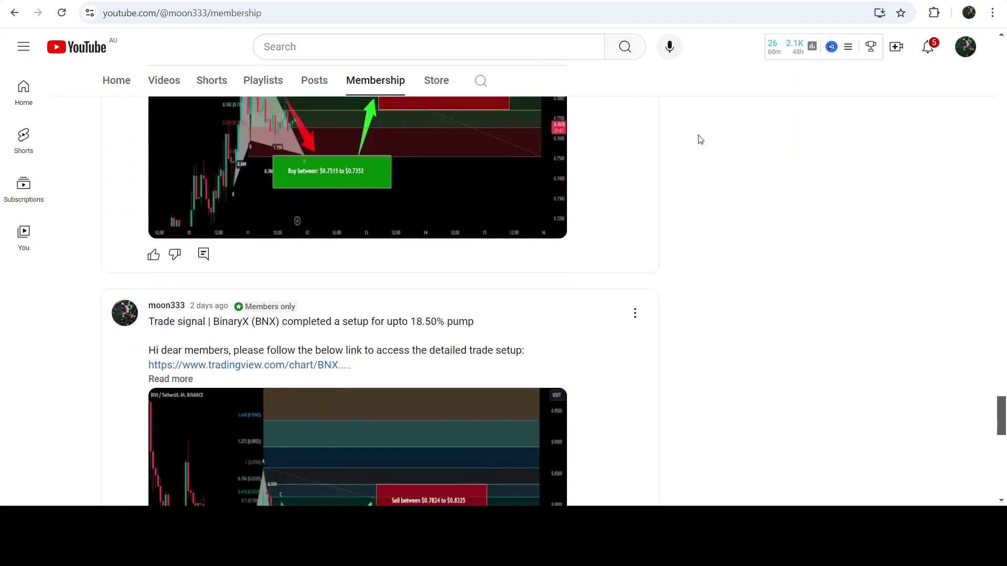
pyautogui.scroll(-7, 701, 140)
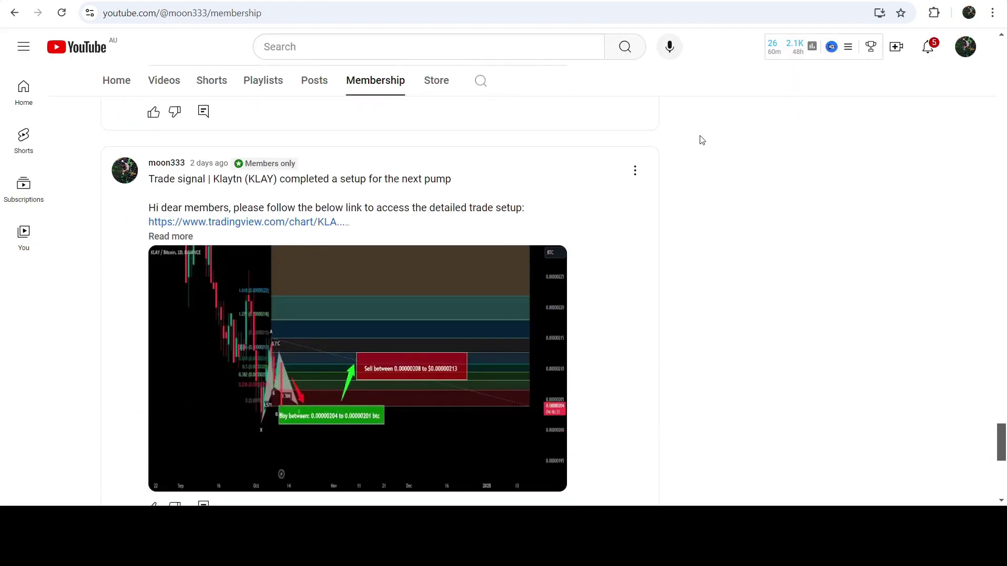
pyautogui.scroll(-5, 702, 141)
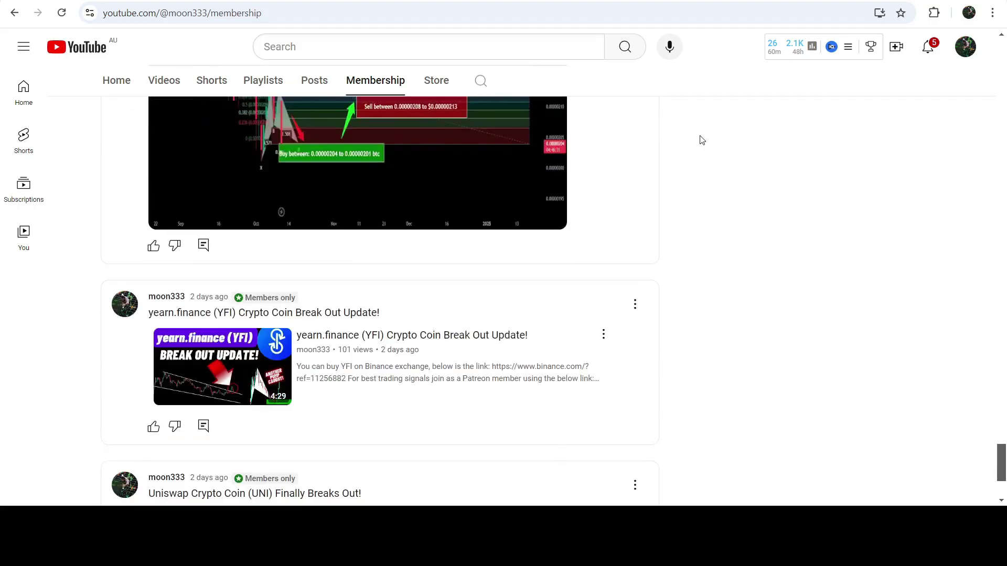
pyautogui.scroll(-3, 702, 140)
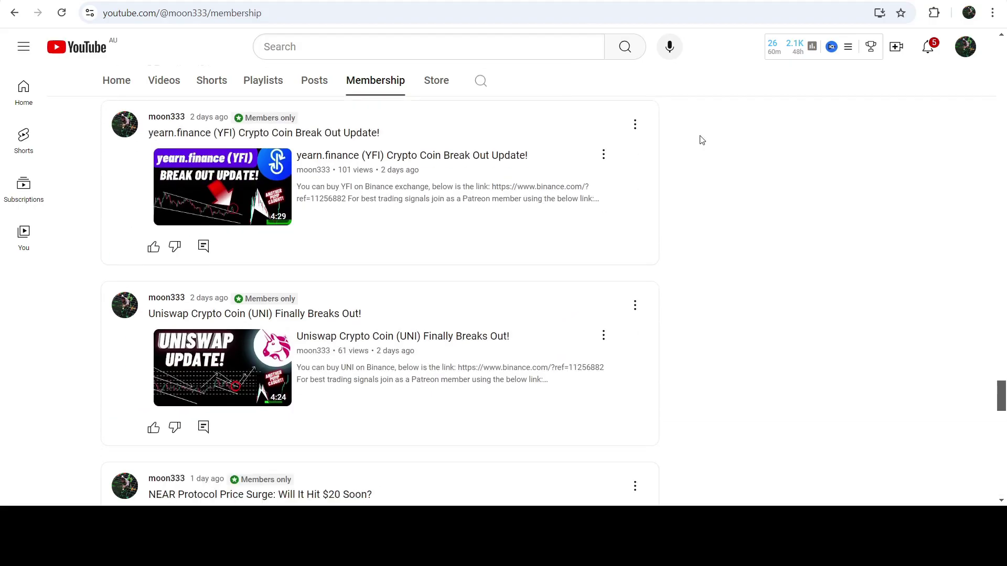
pyautogui.scroll(-10, 702, 140)
pyautogui.scroll(-15, 702, 140)
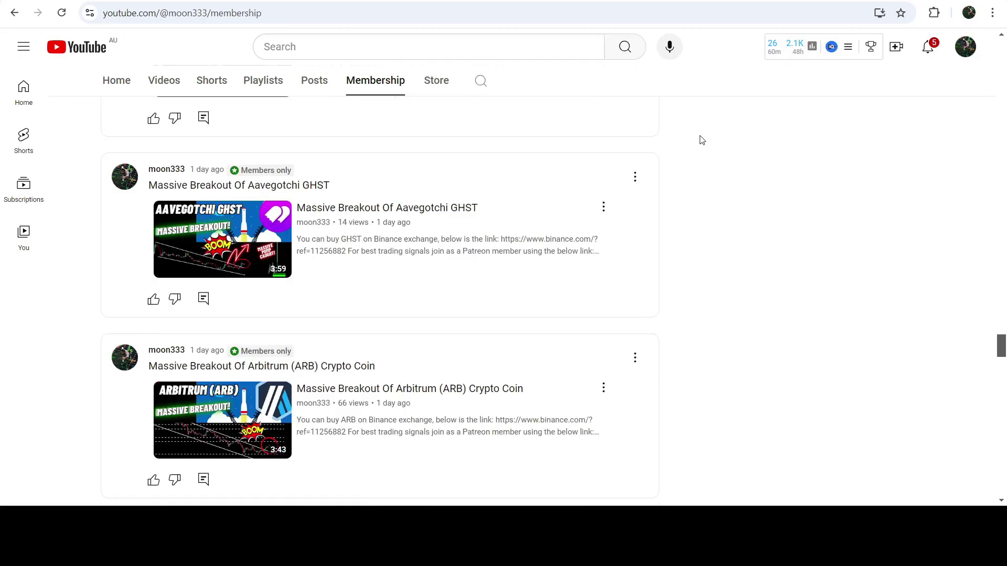
pyautogui.scroll(-10, 702, 140)
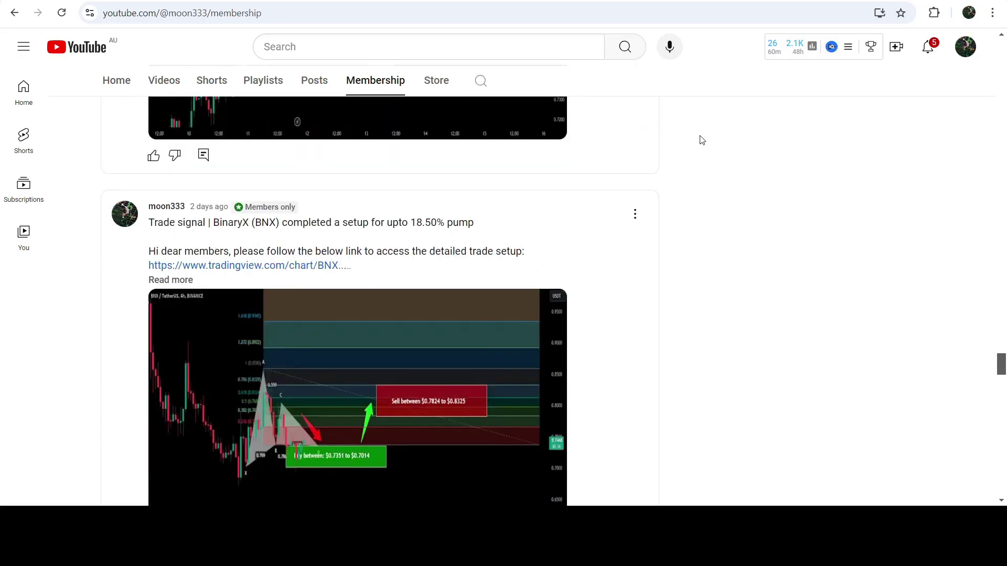
pyautogui.scroll(-19, 702, 140)
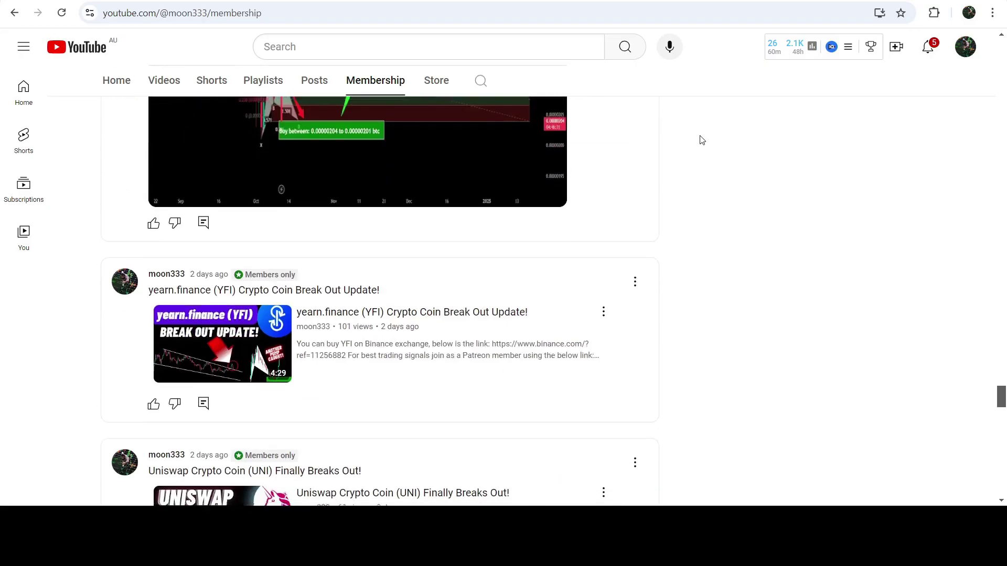